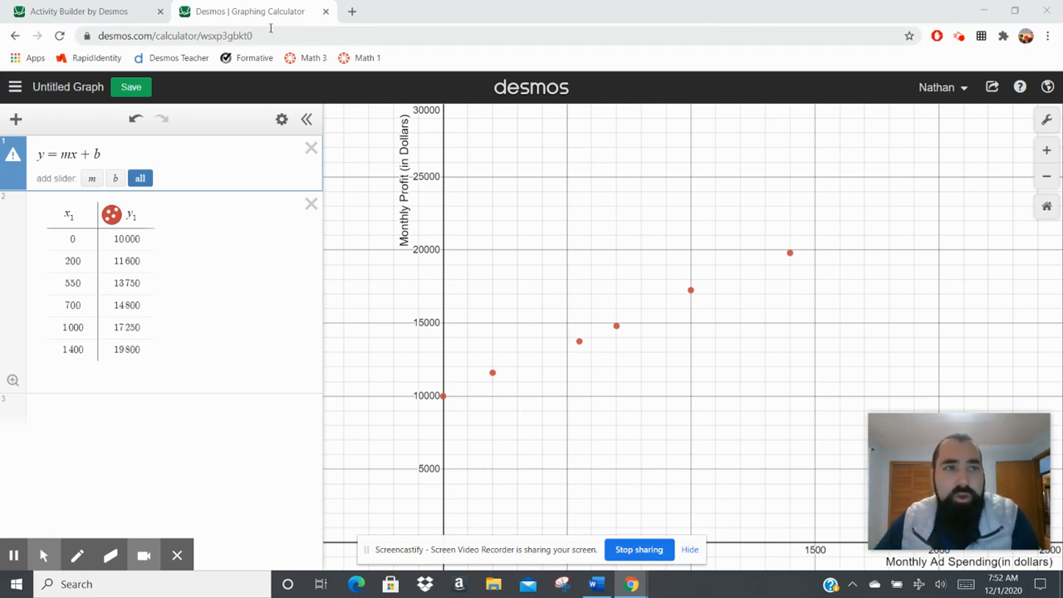
Review the Regression Line of Best Fit equation in the Activity Builder preview, and return to the graphing calculator.
left_click(105, 16)
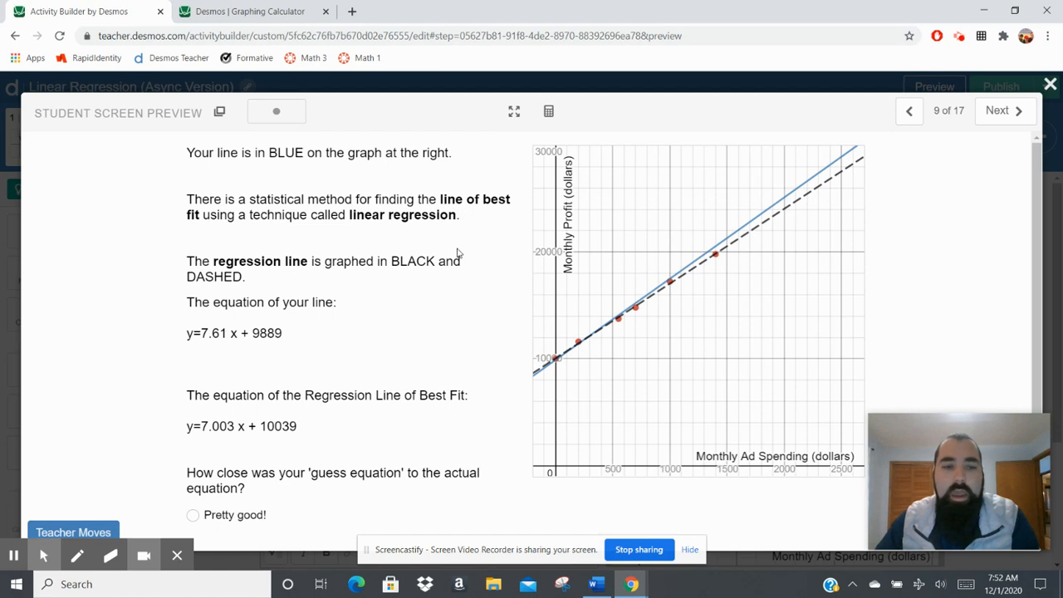
left_click_drag(298, 427, 188, 425)
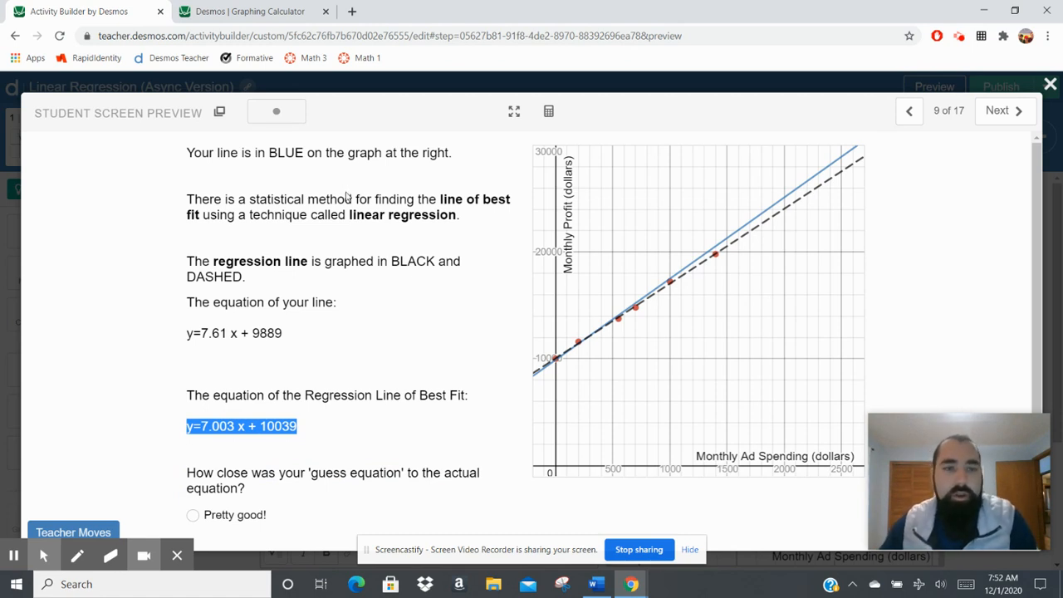
left_click(231, 7)
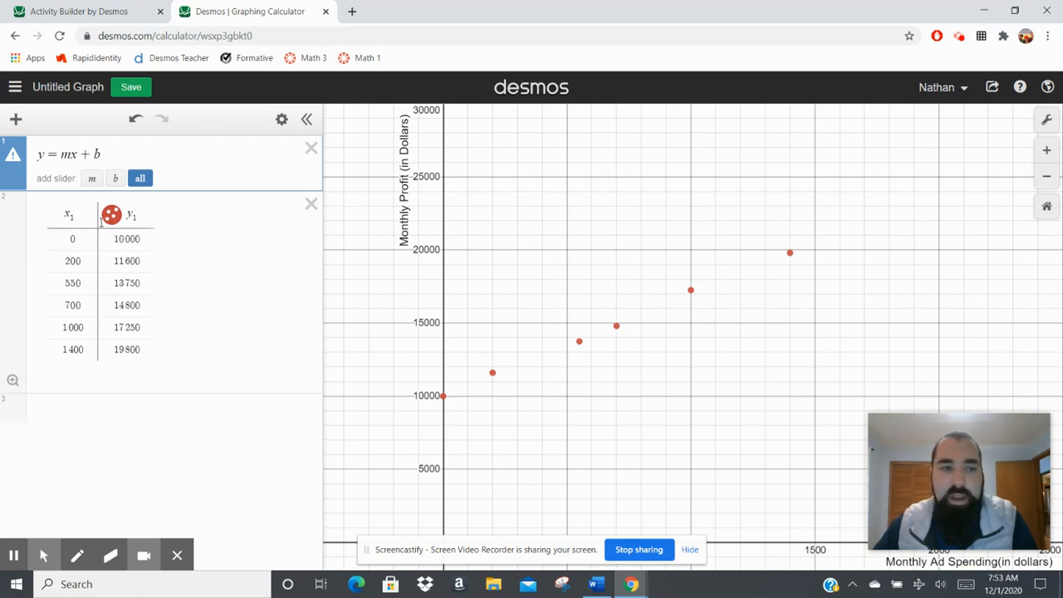
Replace the equation y = mx + b with the linear regression y₁ ~ mx₁ + b for the table data.
left_click(67, 214)
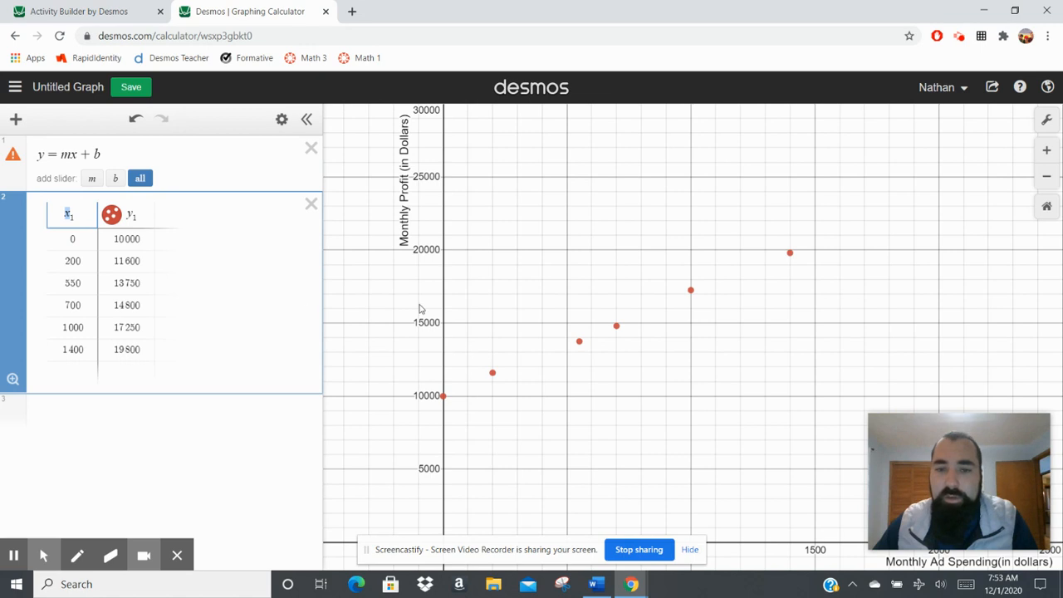
left_click(78, 215)
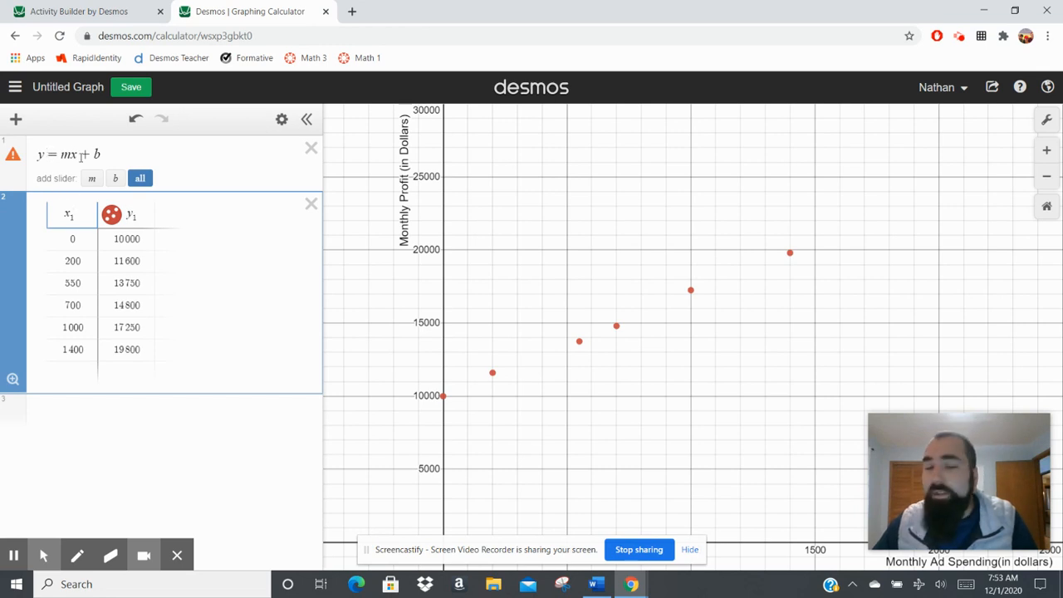
left_click_drag(129, 154, 42, 152)
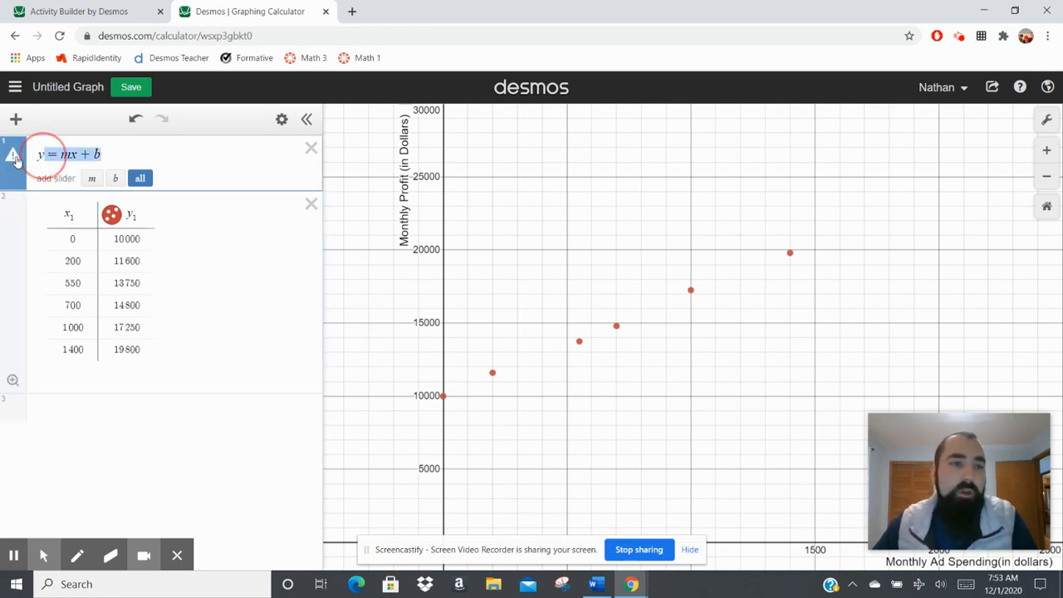
key("BackSpace")
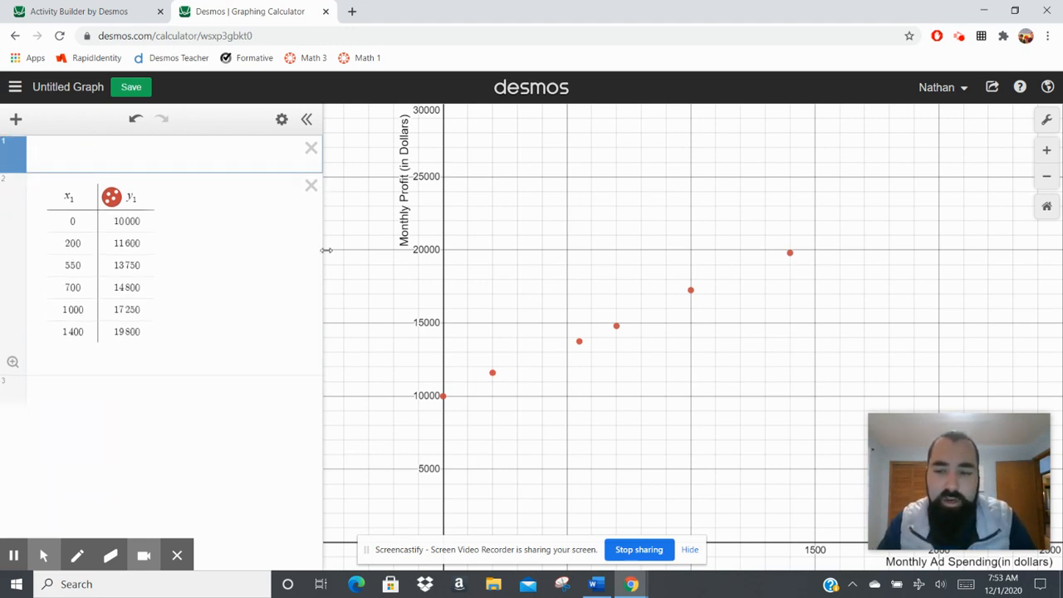
type("y1 ~")
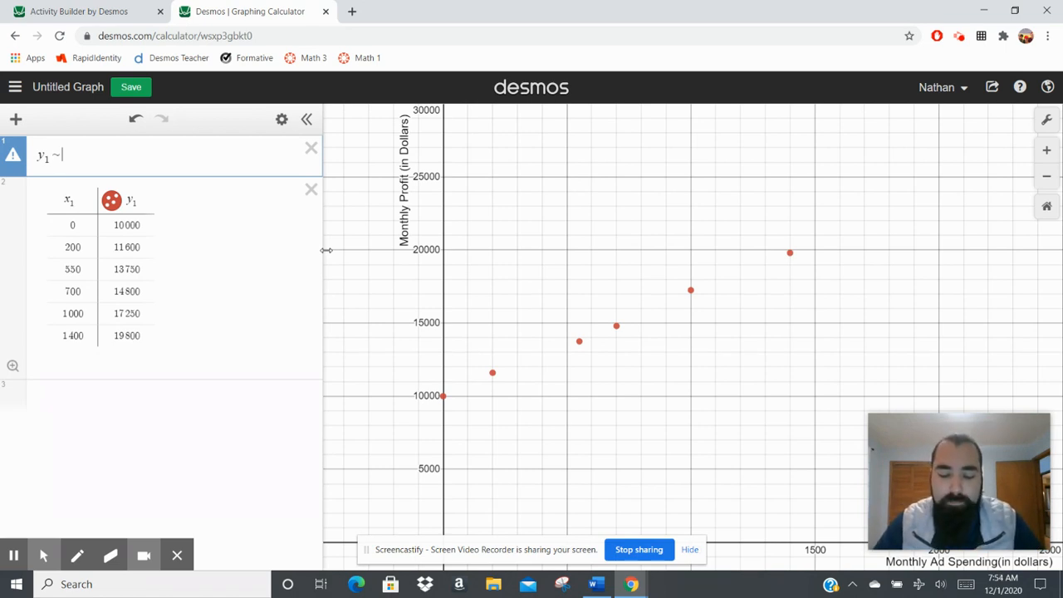
type("m")
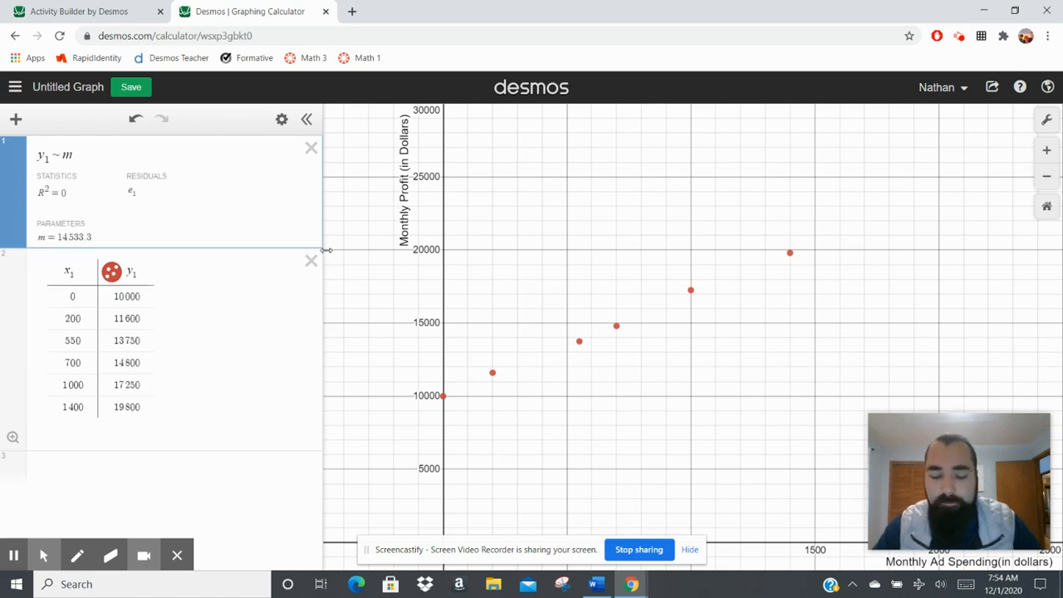
type("x1 ")
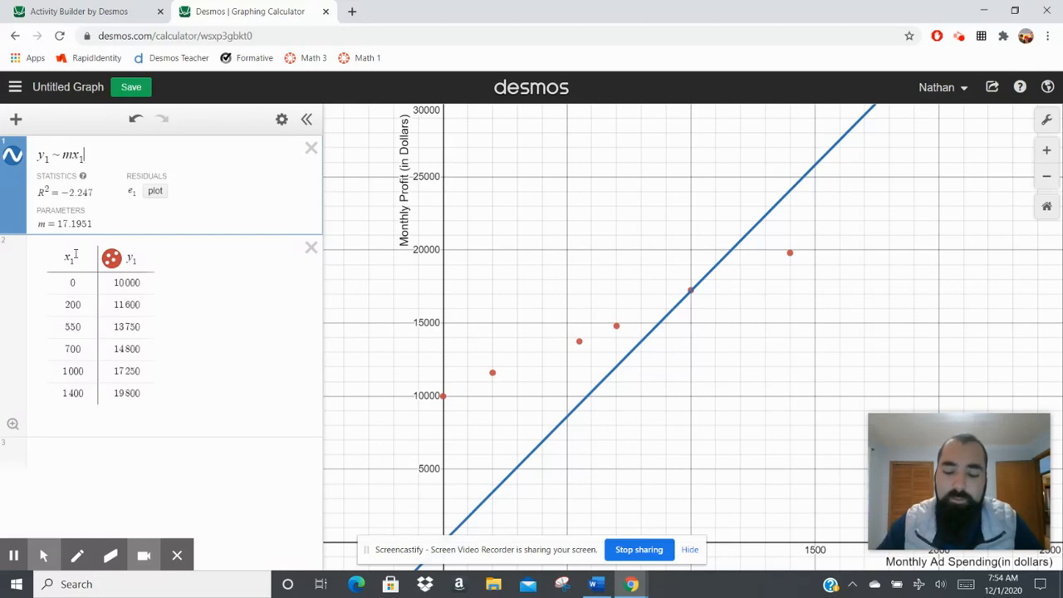
type("+ b")
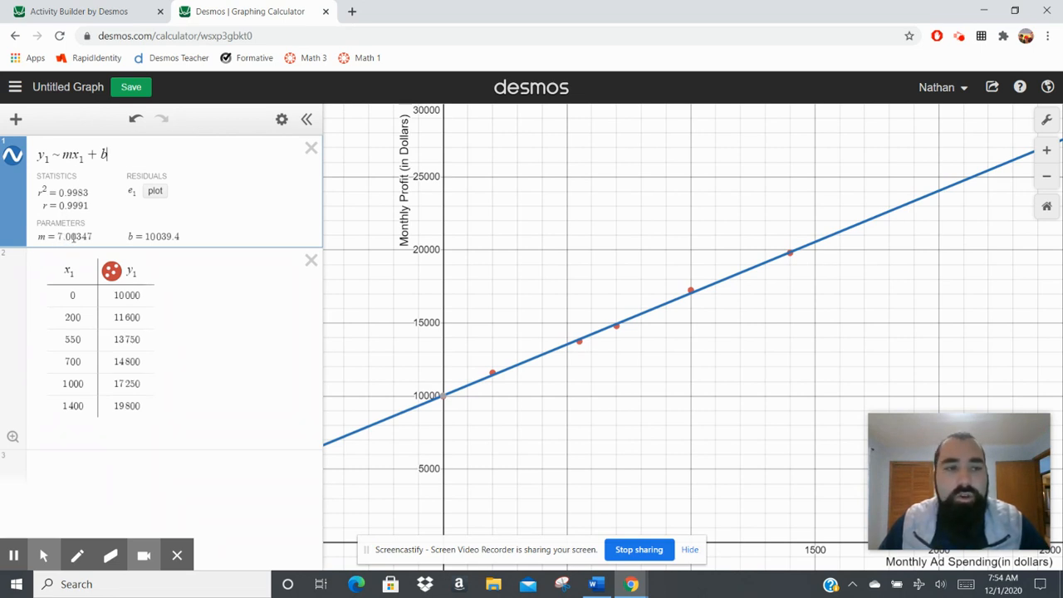
Examine the slope m and intercept b among the regression's parameters.
left_click(39, 237)
left_click(88, 235)
left_click(156, 237)
left_click(176, 235)
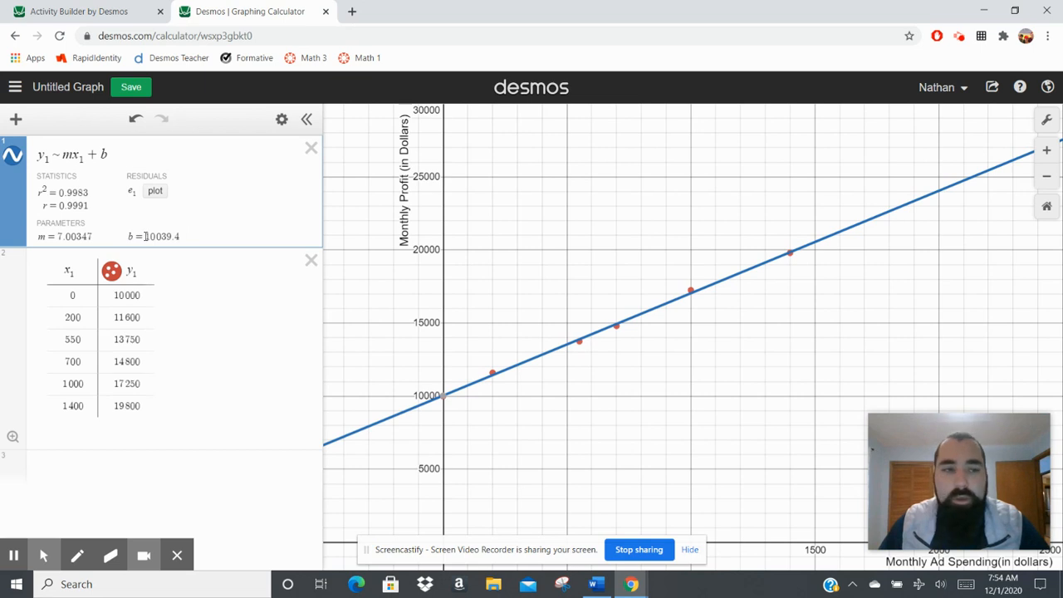
left_click(58, 237)
left_click(68, 236)
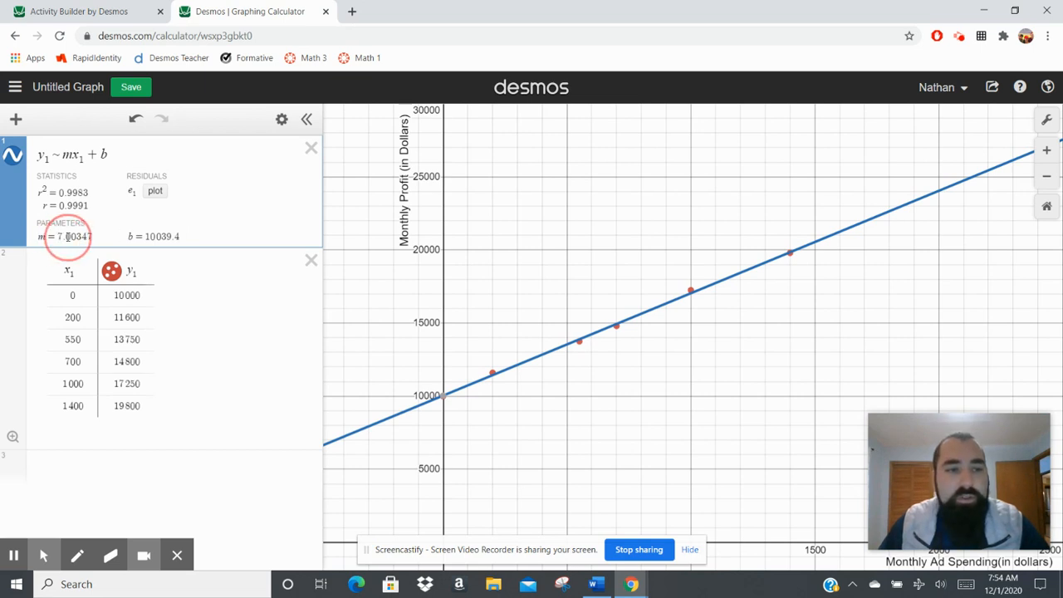
left_click_drag(130, 238, 169, 237)
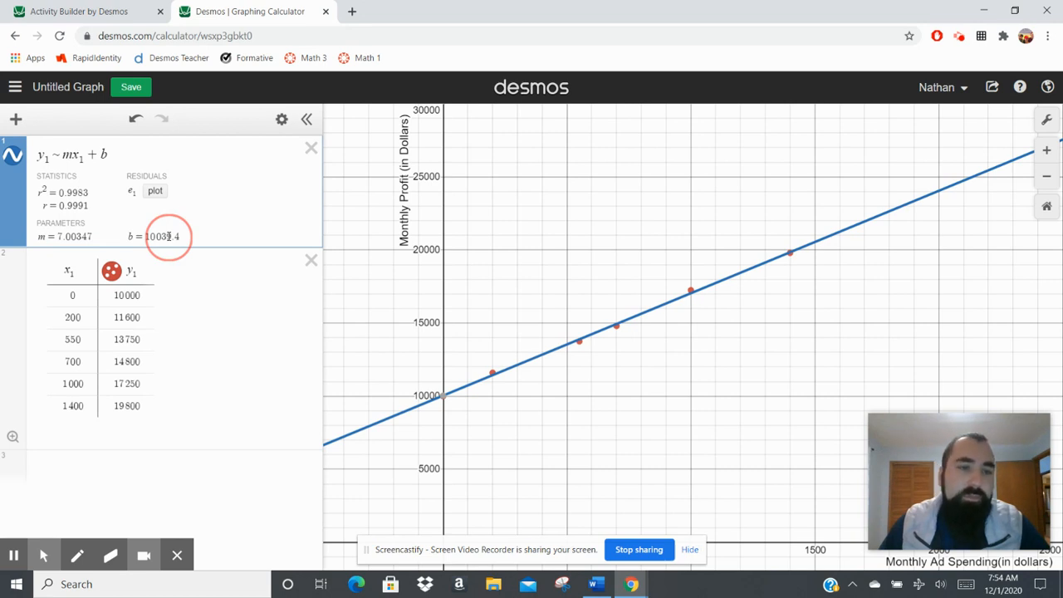
Add the equation y = 7.003x + 10039.4 as a new expression below the table and hide its graph.
left_click(109, 463)
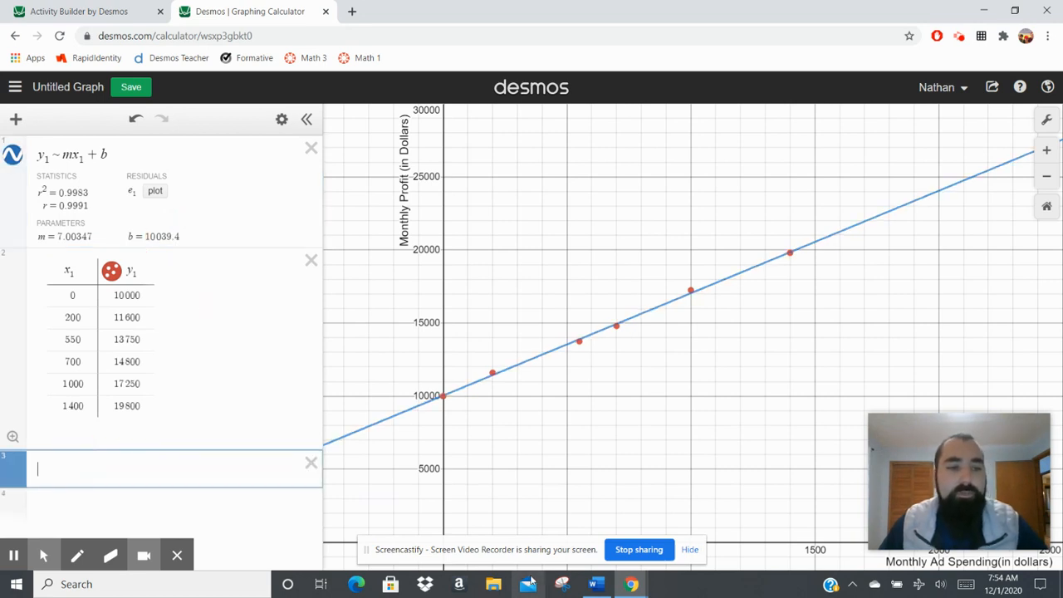
type("y = ")
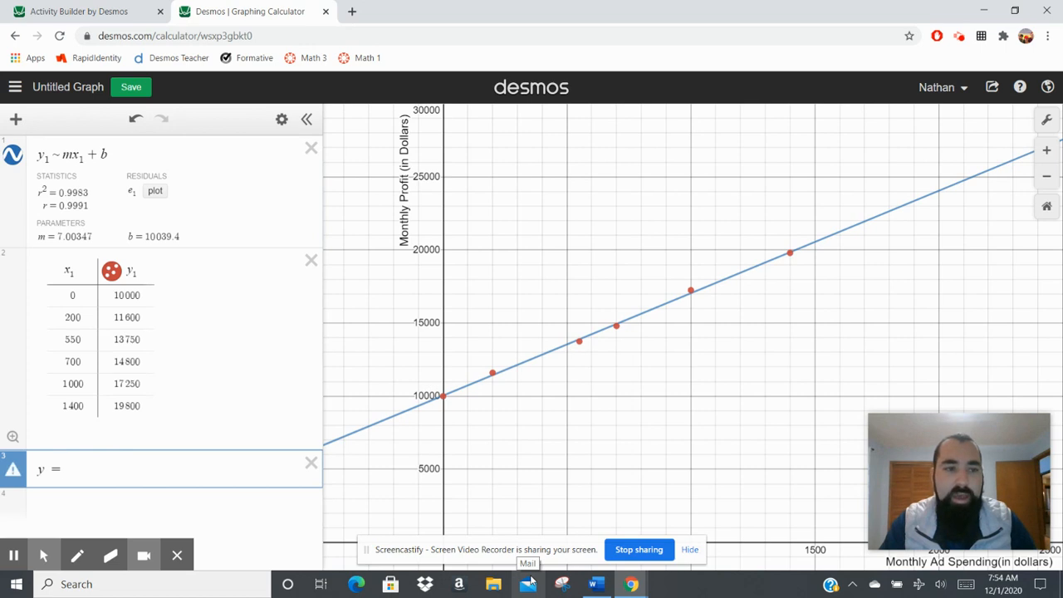
type("7.")
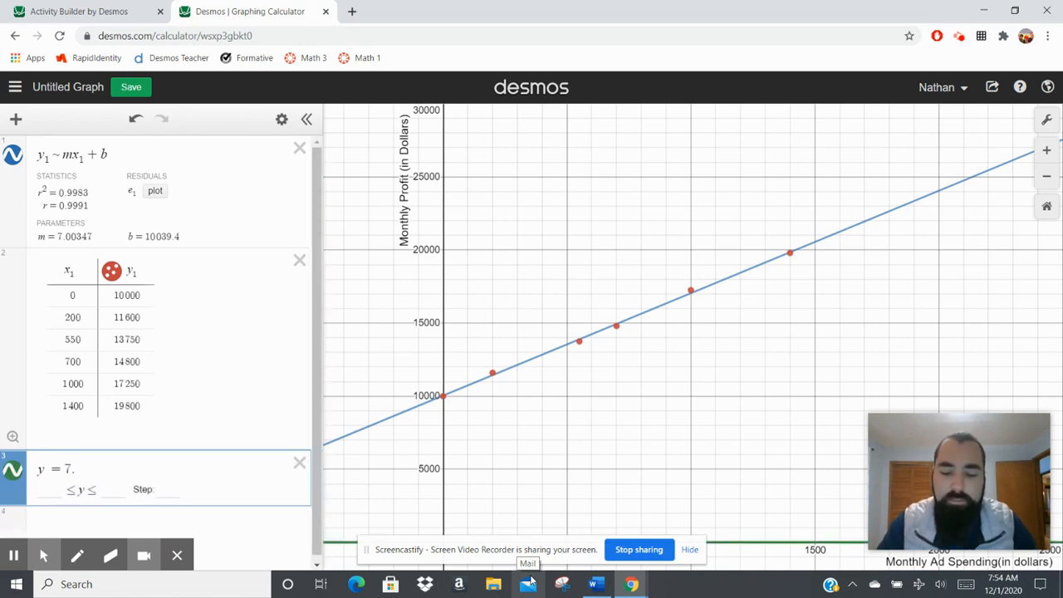
type("003x")
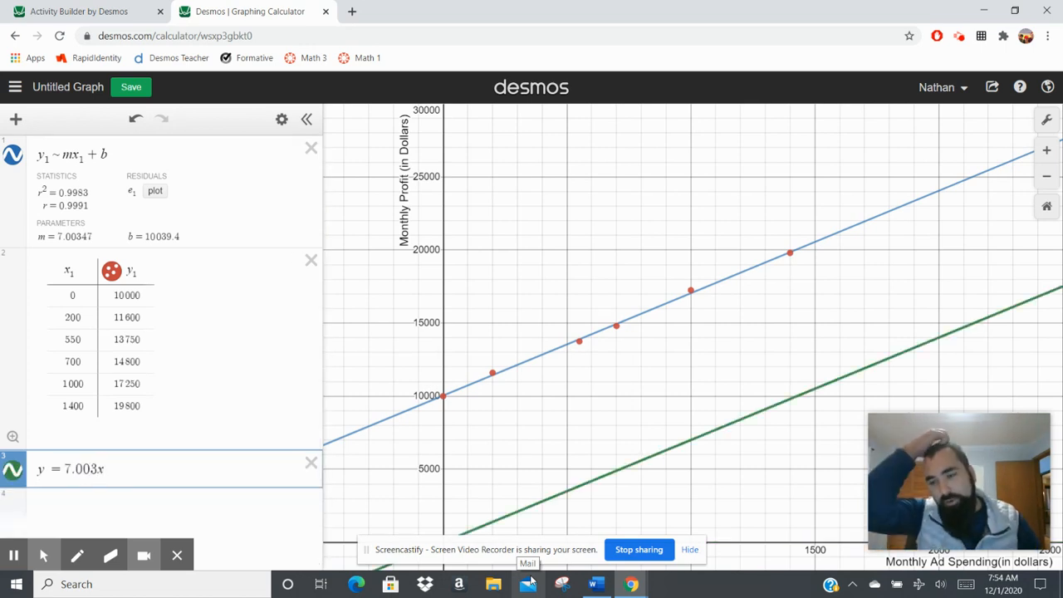
type(" + 1")
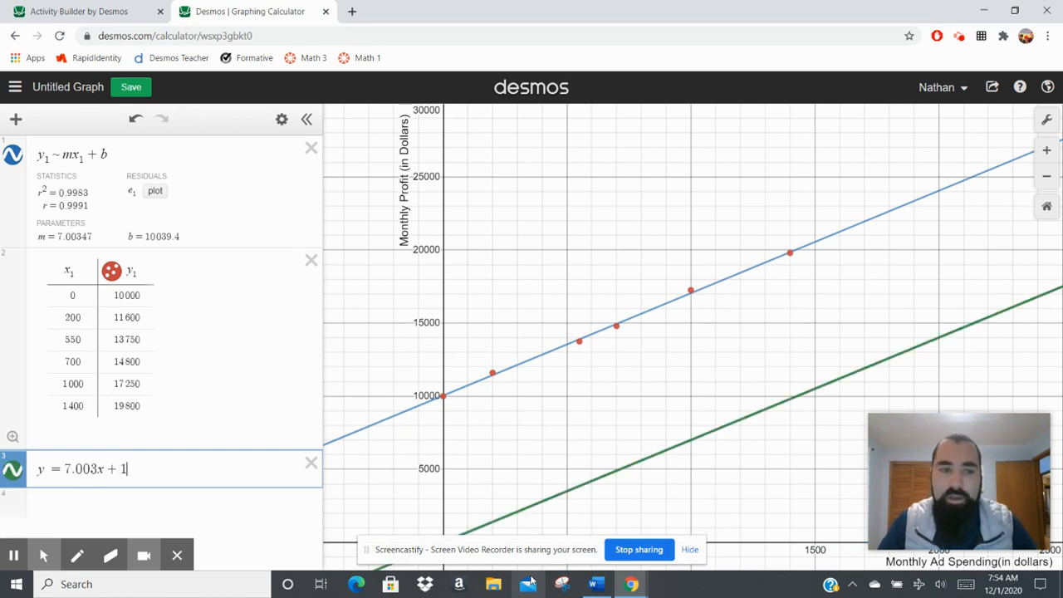
type("0 039")
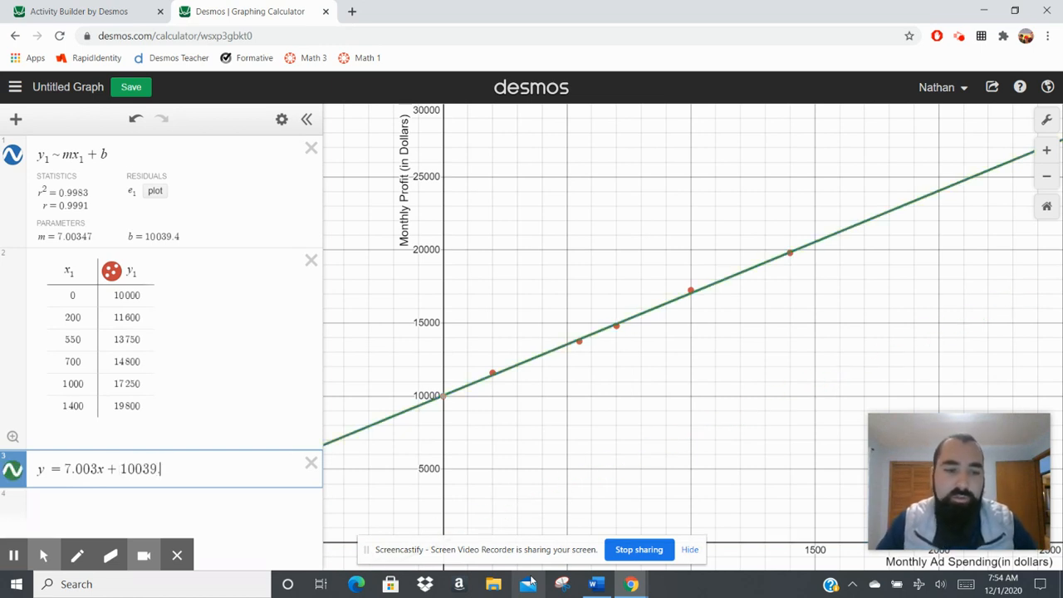
type(".4")
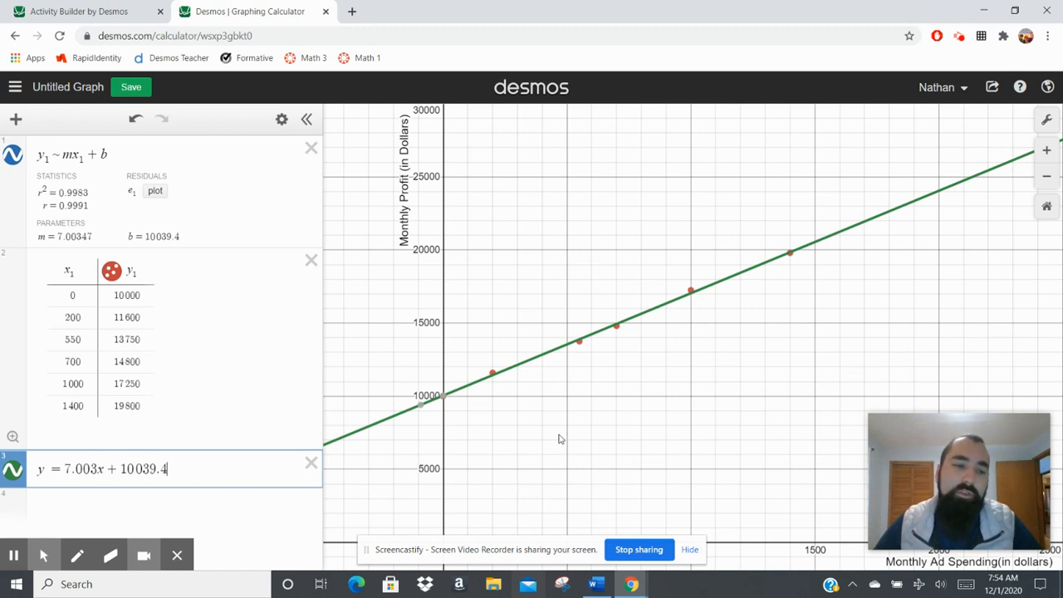
left_click(15, 471)
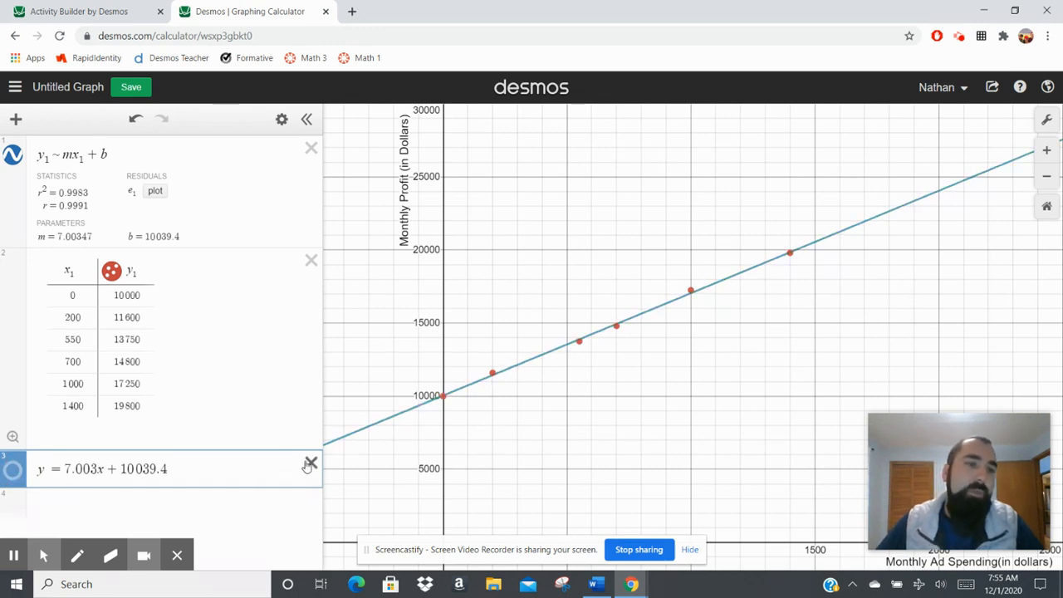
Delete the written-out equation y = 7.003x + 10039.4 from the expression list.
left_click_drag(306, 462, 10, 476)
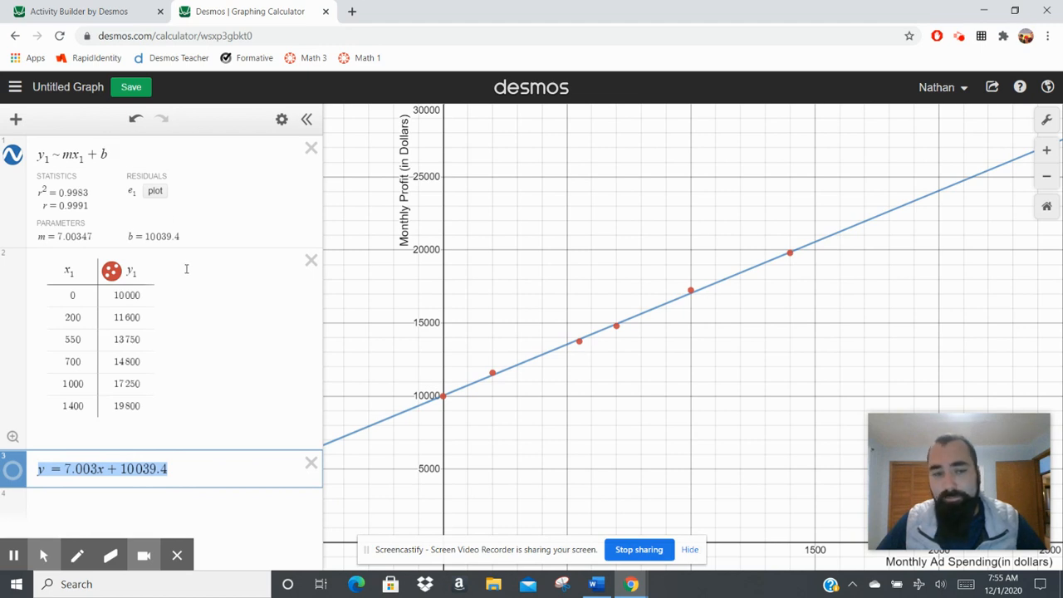
left_click(167, 467)
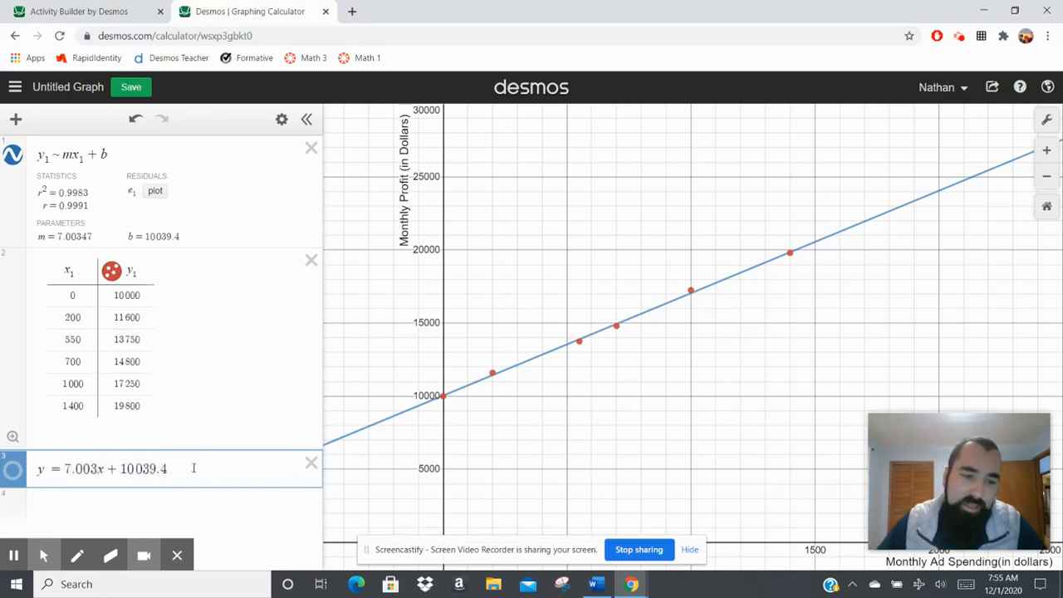
left_click_drag(206, 472, 17, 478)
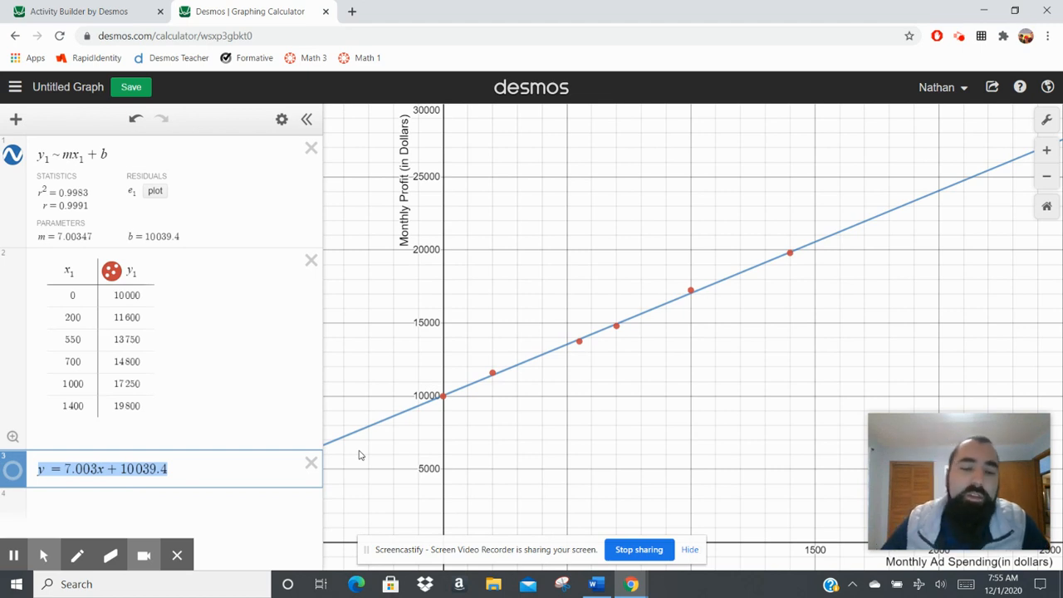
left_click(310, 463)
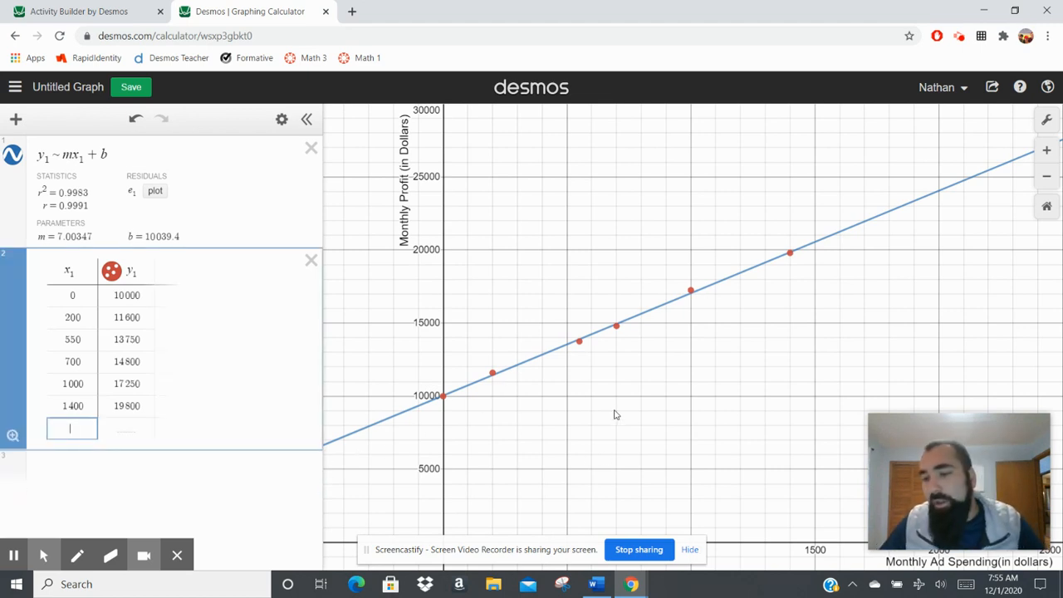
Insert a second, empty table below the existing data table.
left_click(196, 473)
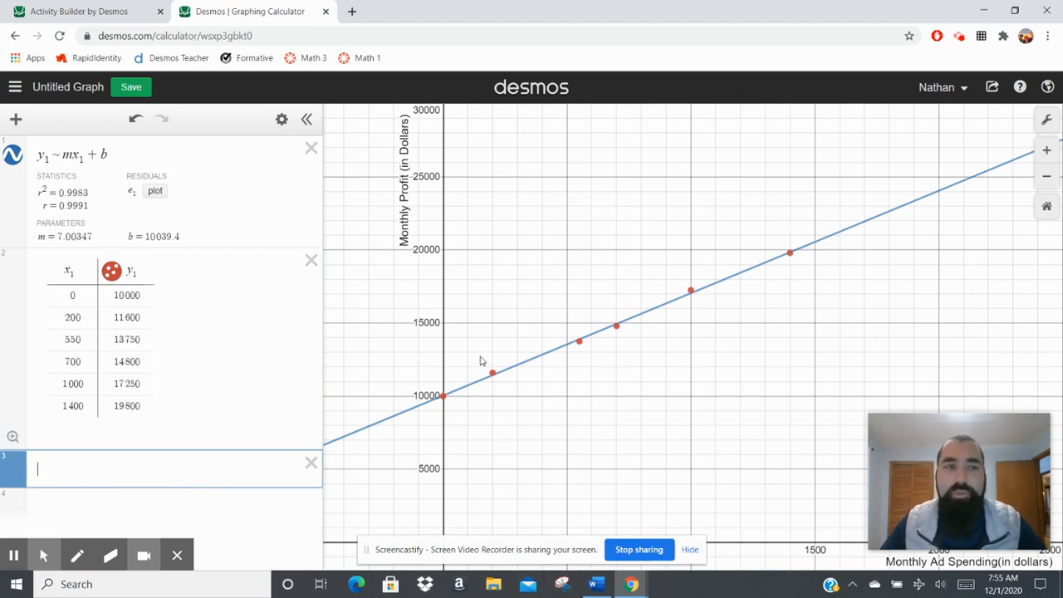
left_click(18, 122)
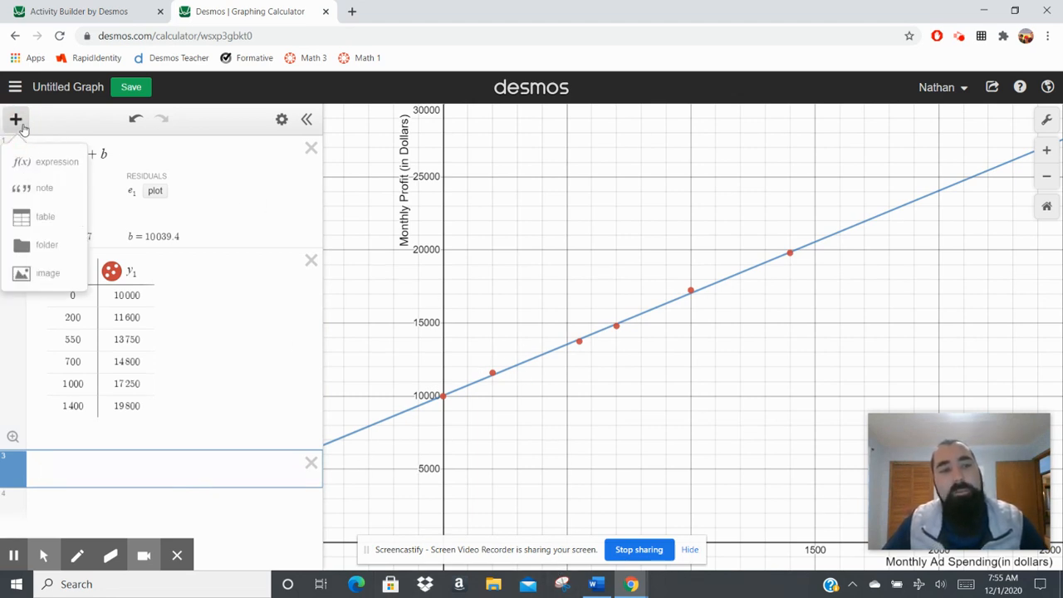
left_click(44, 218)
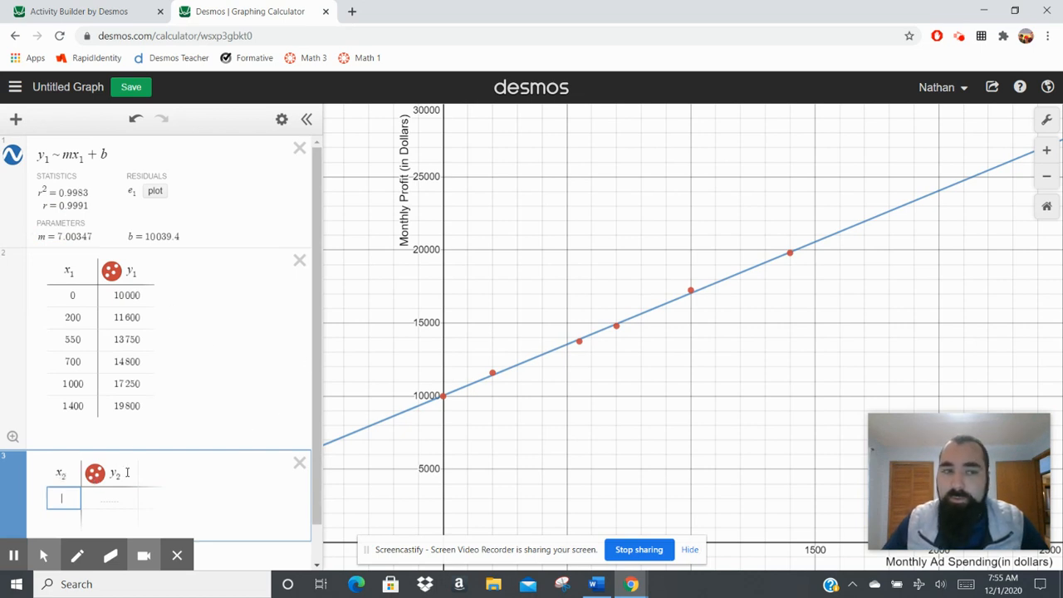
Compare the regression's subscripts with the x₂ and y₂ headings, and delete the empty second table.
left_click(58, 156)
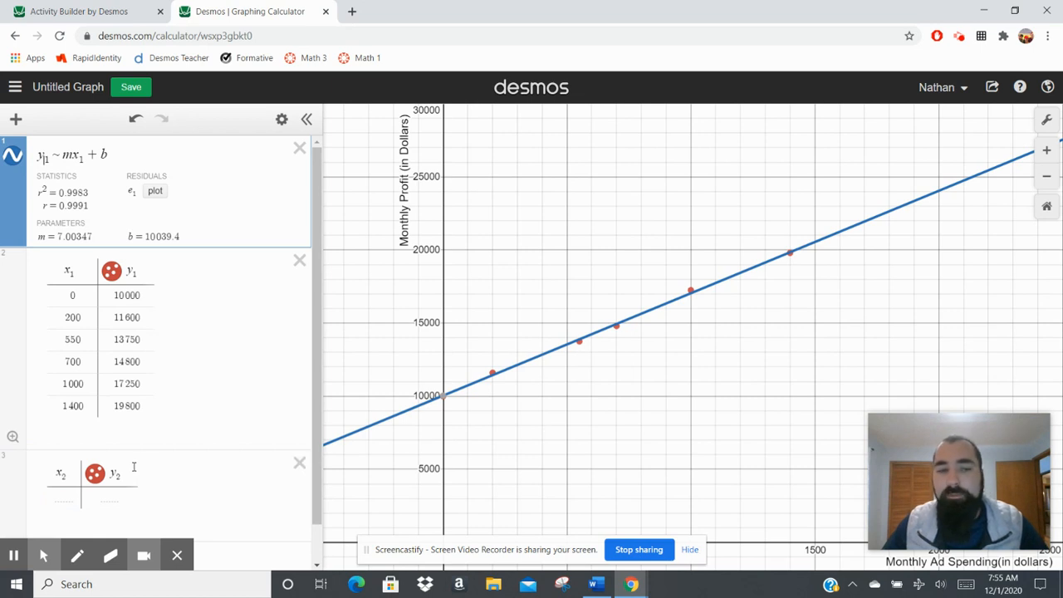
left_click(64, 480)
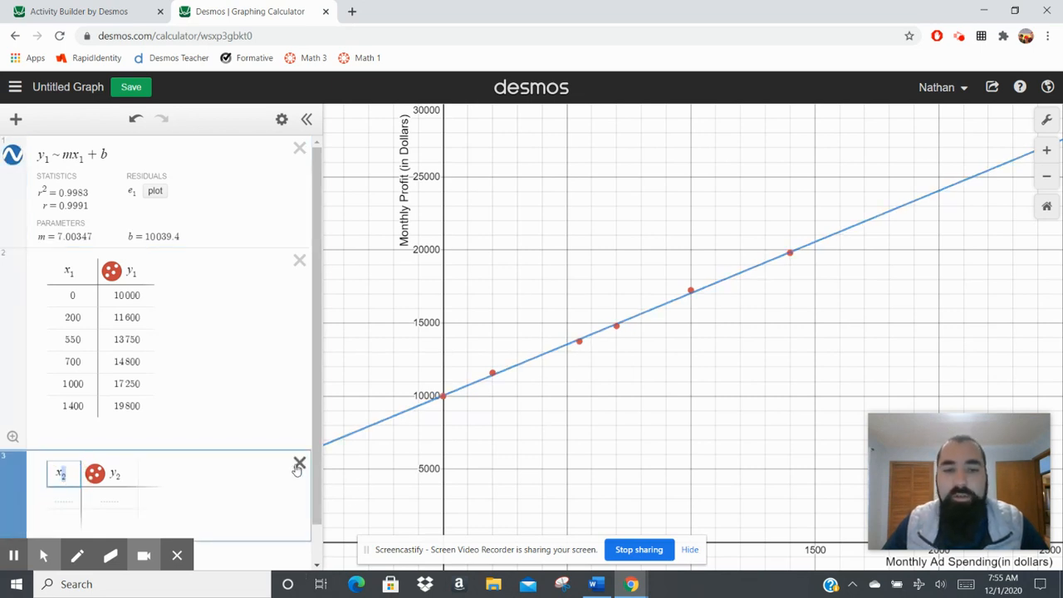
scroll(297, 466, "down", 1)
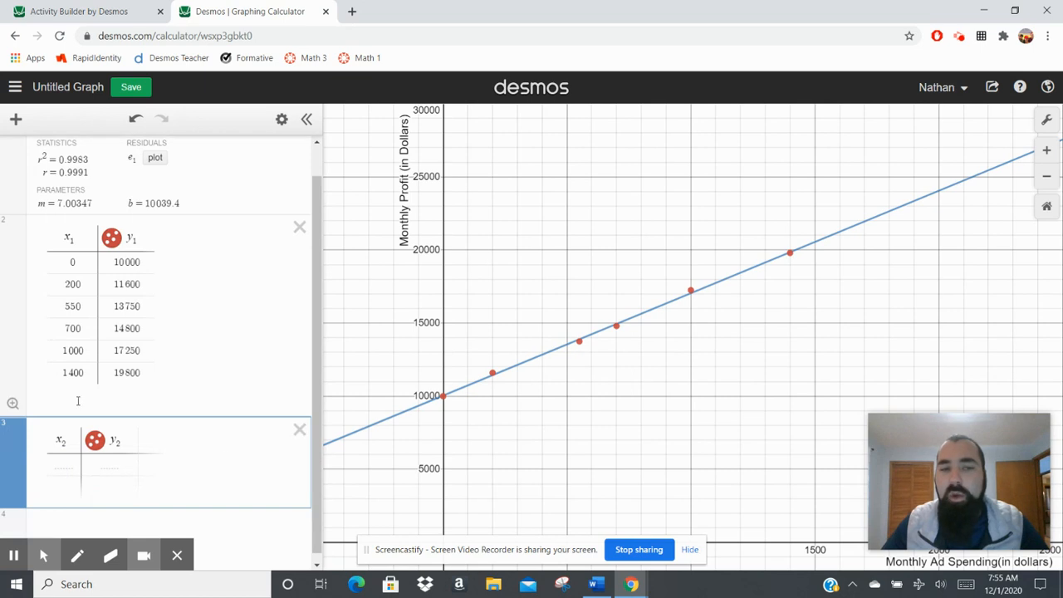
left_click(300, 429)
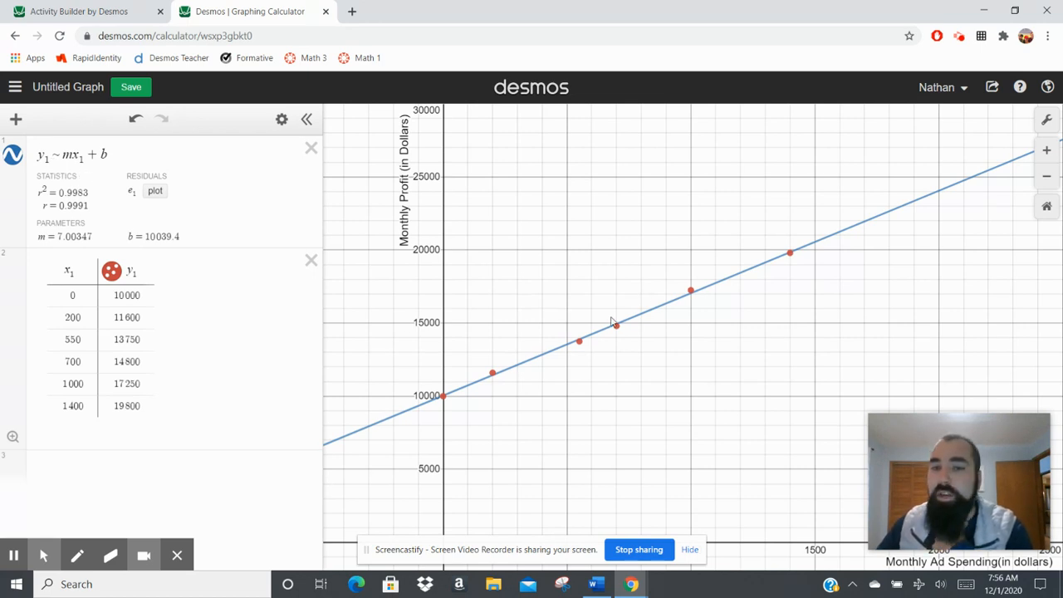
Write the line of best fit as y = 7.003x + 10039.4 in the empty expression below the data table.
left_click(148, 475)
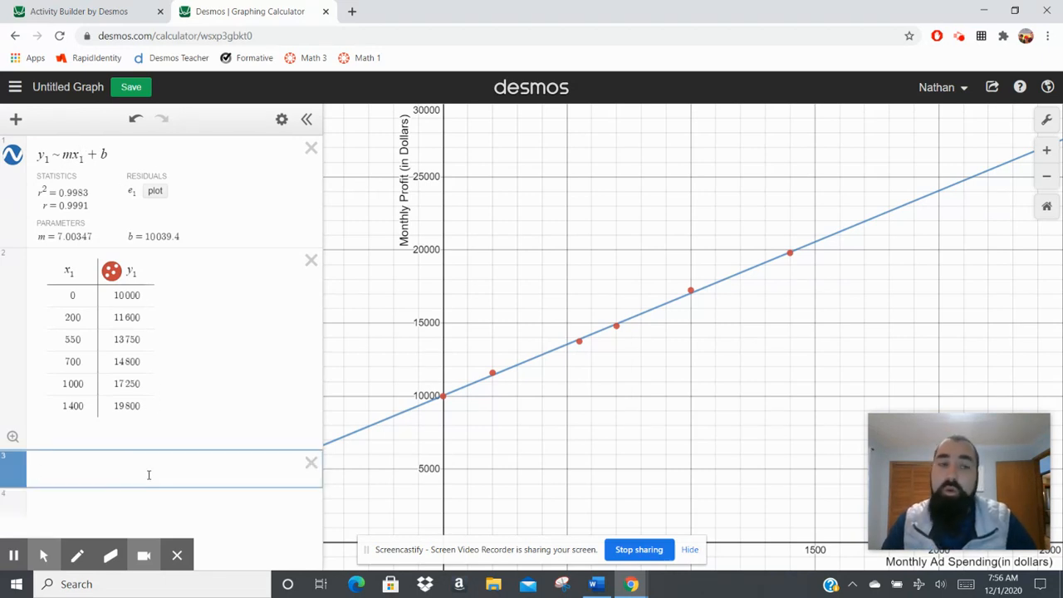
type("y = ")
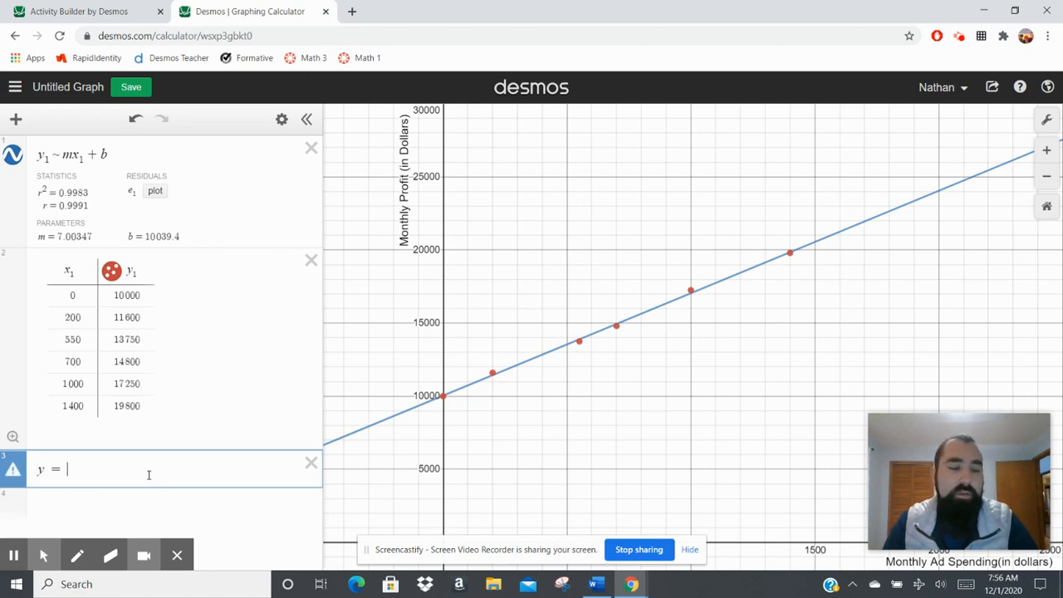
type("7.")
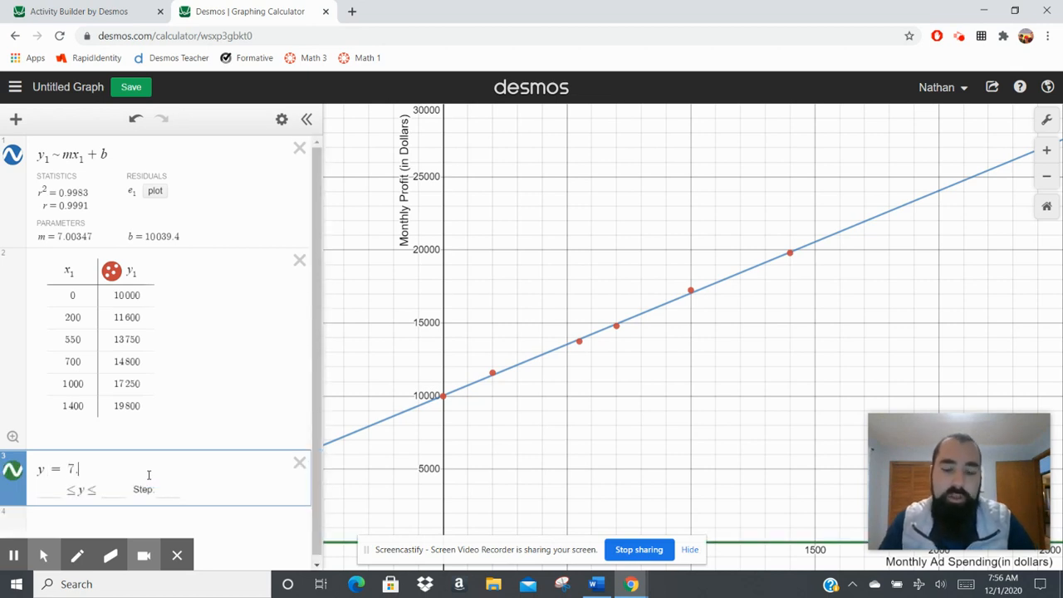
type("003x + 10039.4")
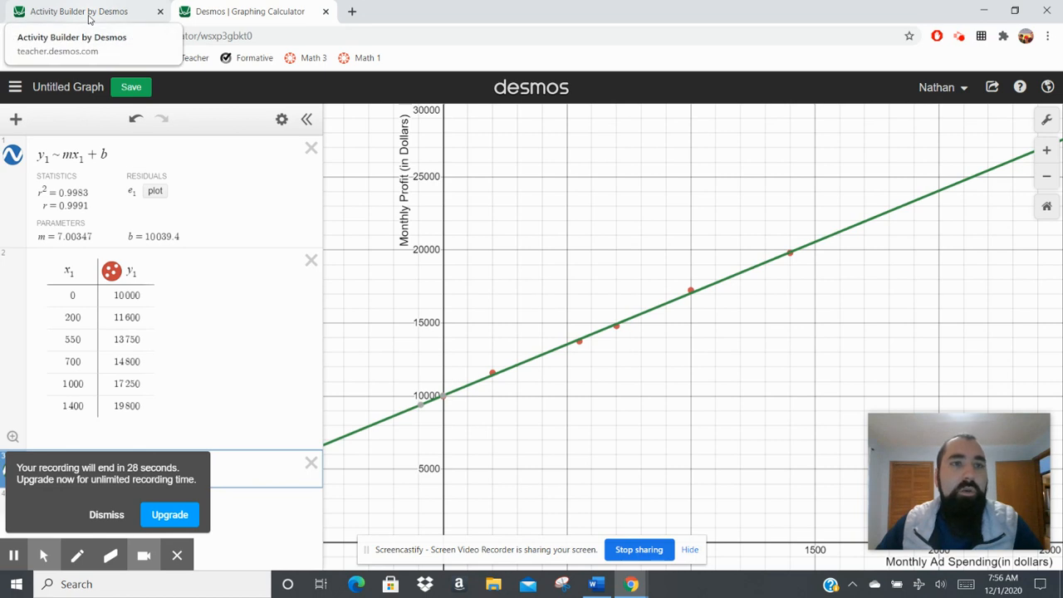
Switch to the Activity Builder student preview, look through screens 10 to 12 on regression lines, and return to screen 9.
left_click(88, 14)
left_click(996, 121)
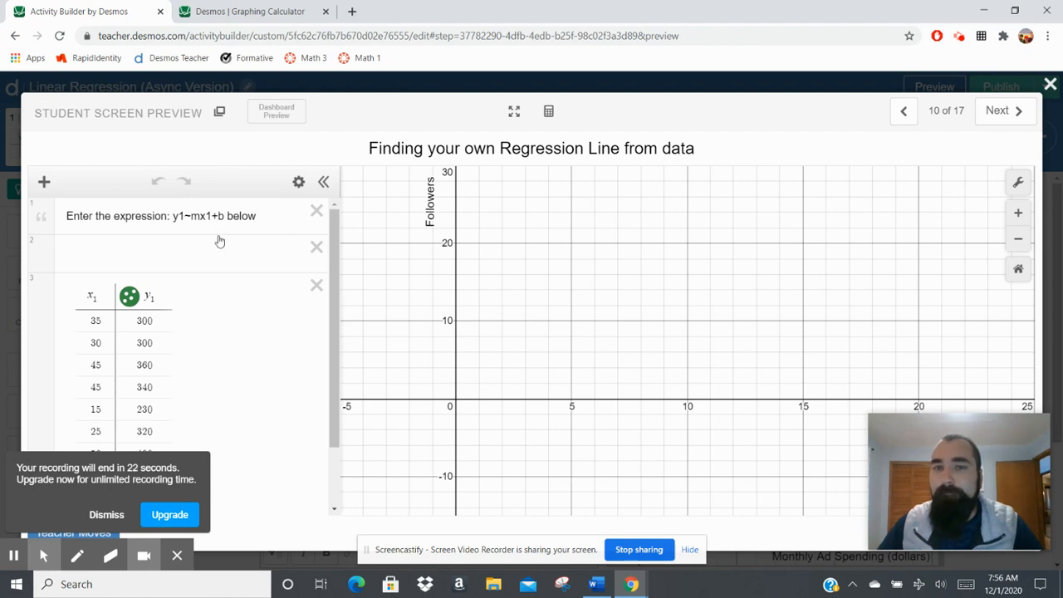
left_click(1000, 111)
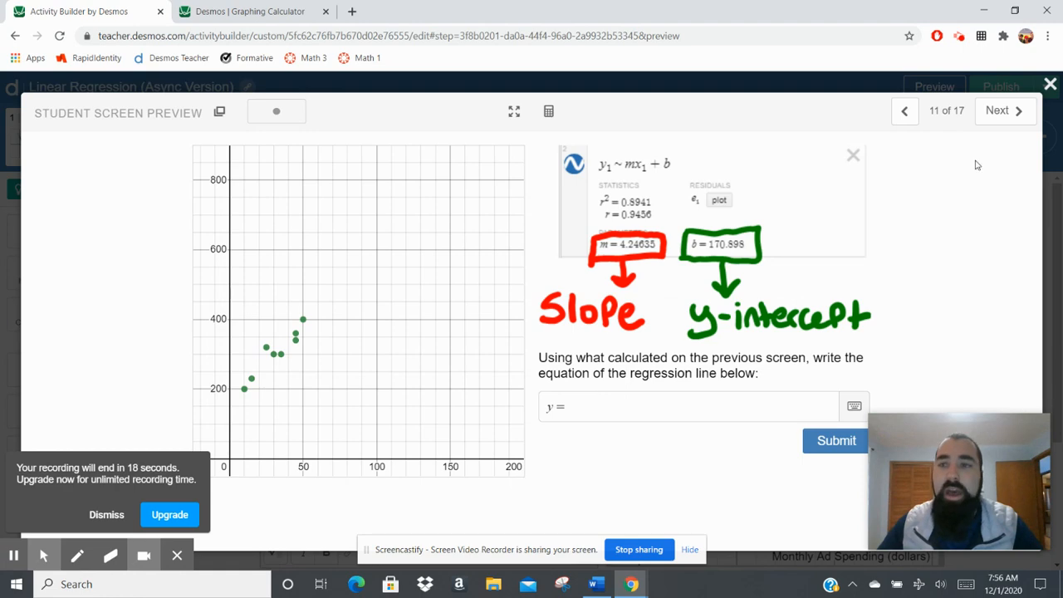
left_click(1001, 112)
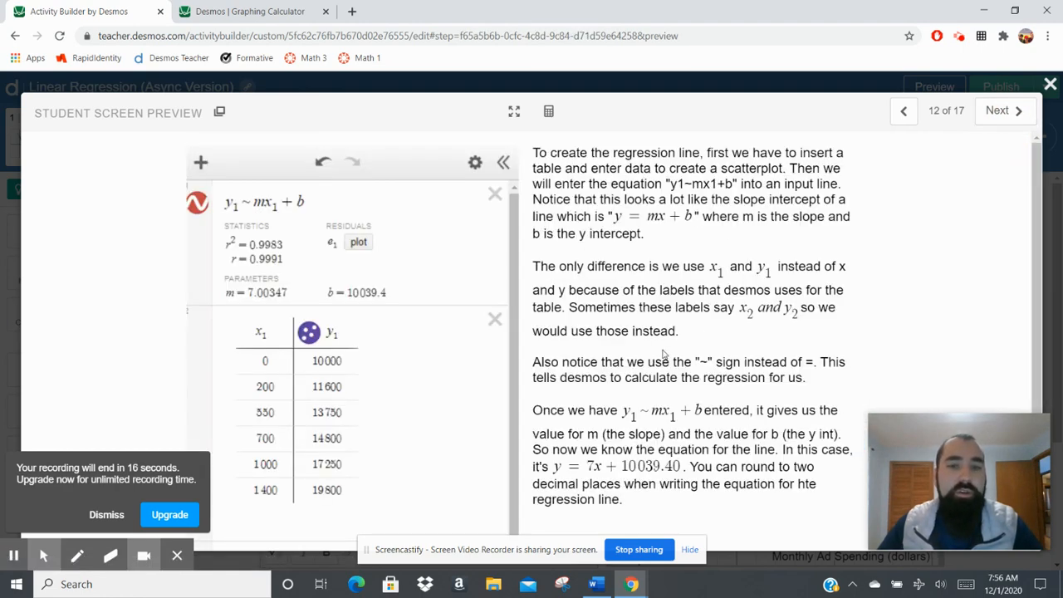
left_click(903, 112)
left_click(904, 112)
left_click(904, 113)
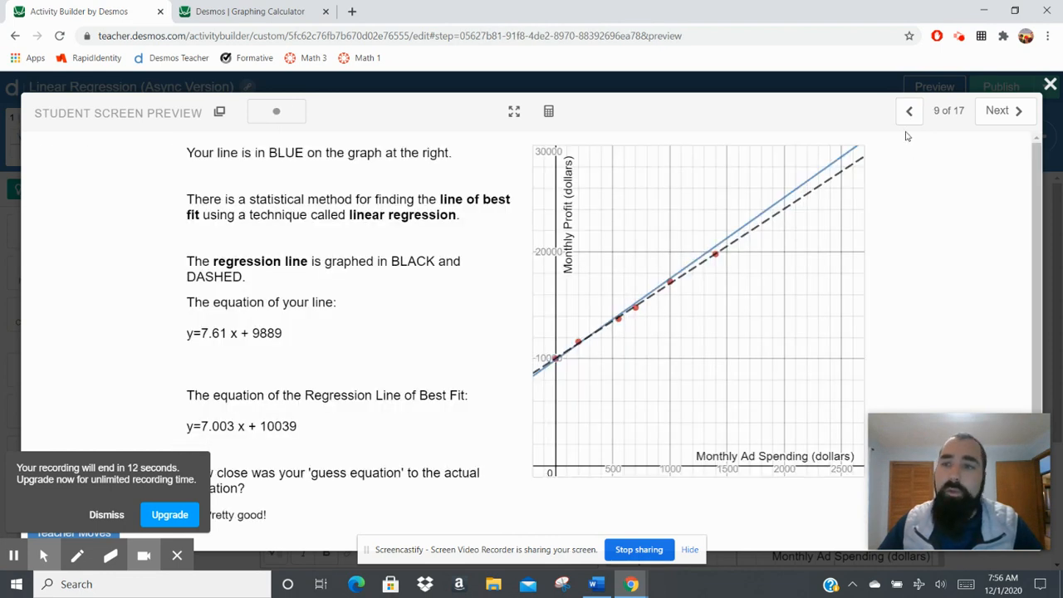